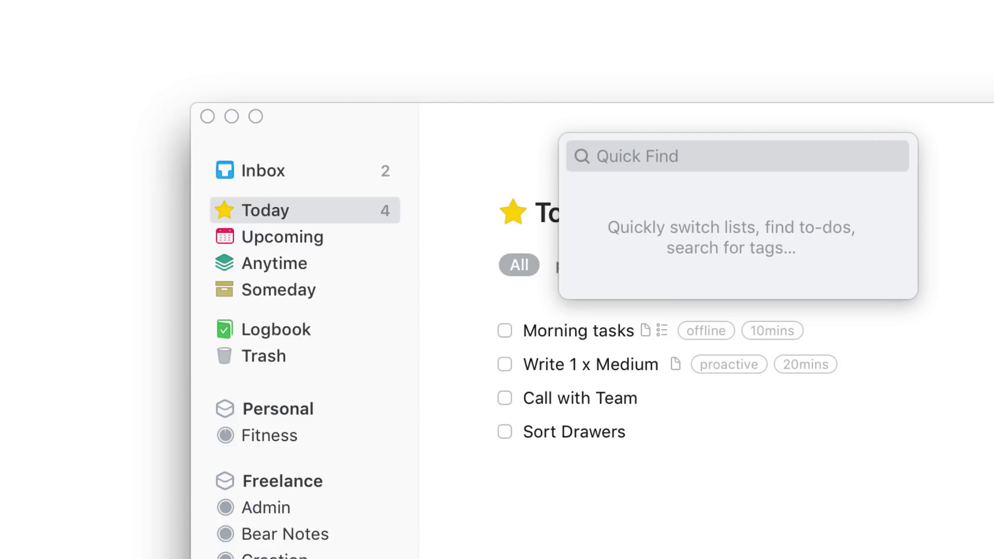
Step: Jump to the Someday list through Quick Find 'sa' and select the YouTube area
text(sa)
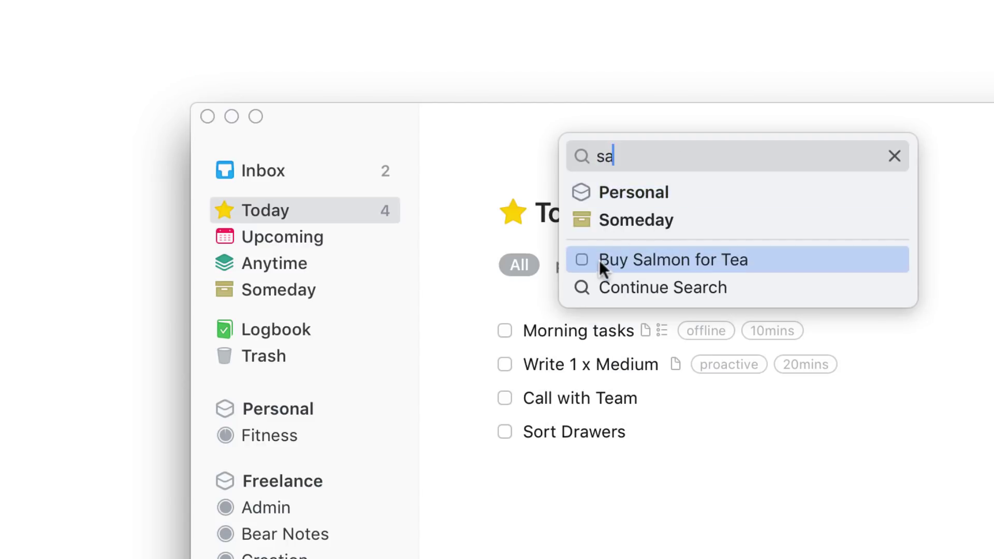
click(625, 217)
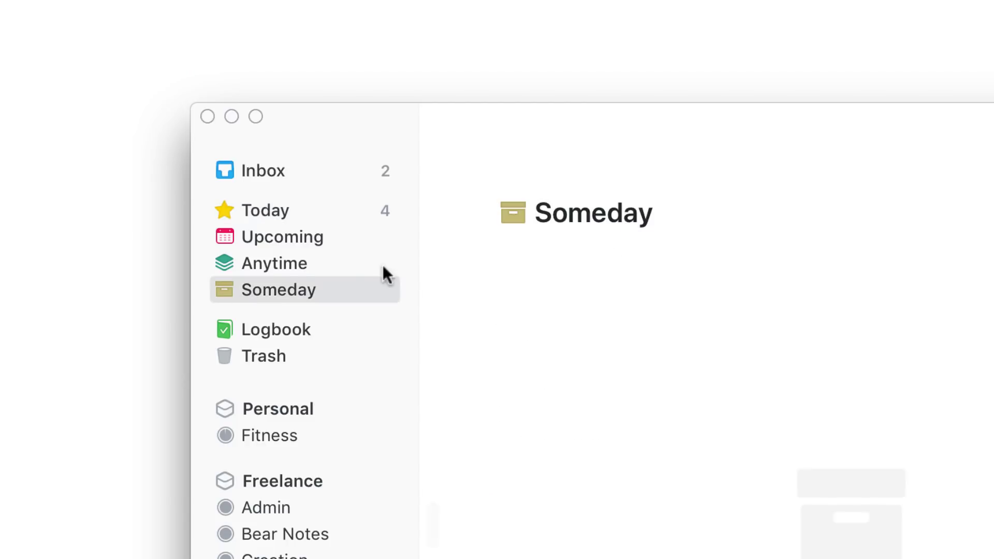
click(385, 558)
Step: Collapse and re-expand the YouTube area's lists, then start a new to-do in Upcoming
click(389, 558)
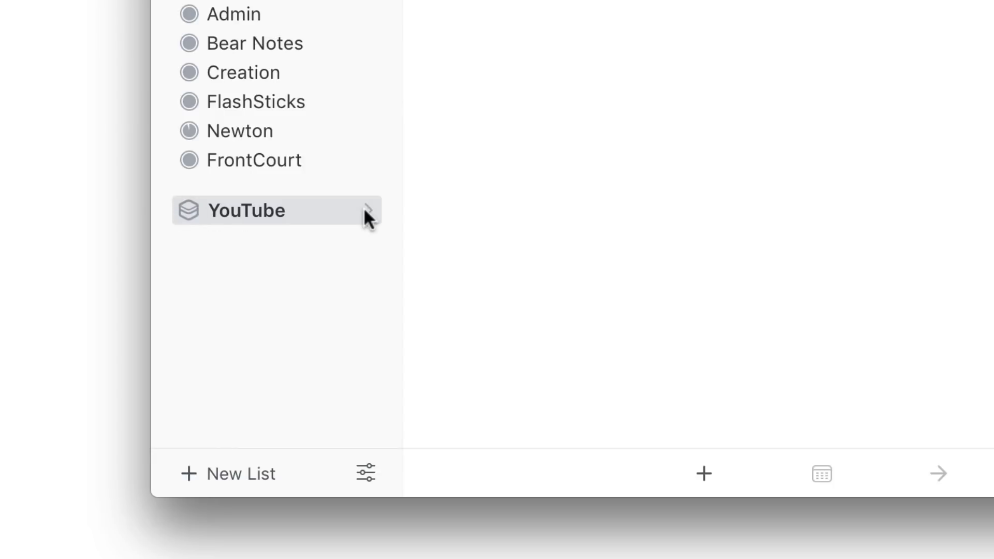
click(364, 211)
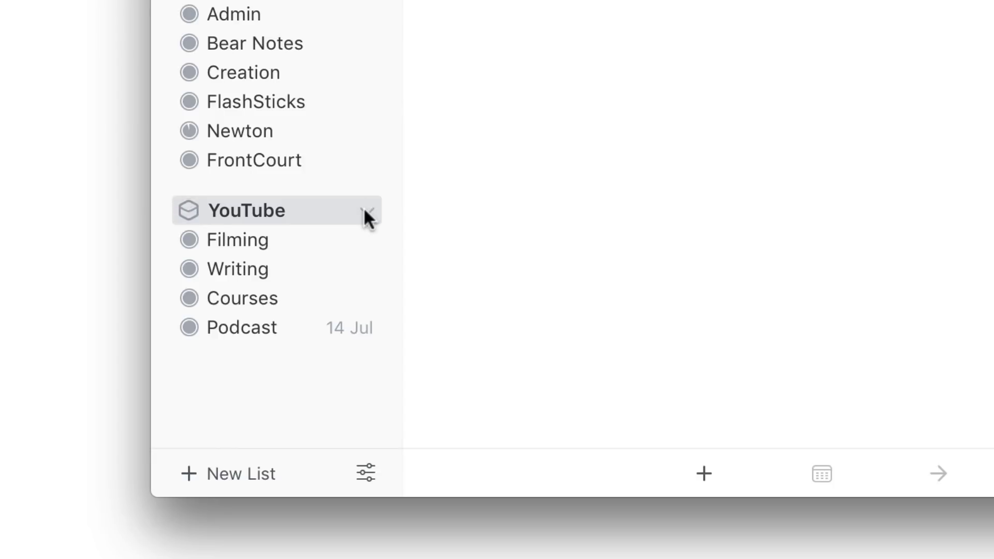
key(super+3)
key(super+n)
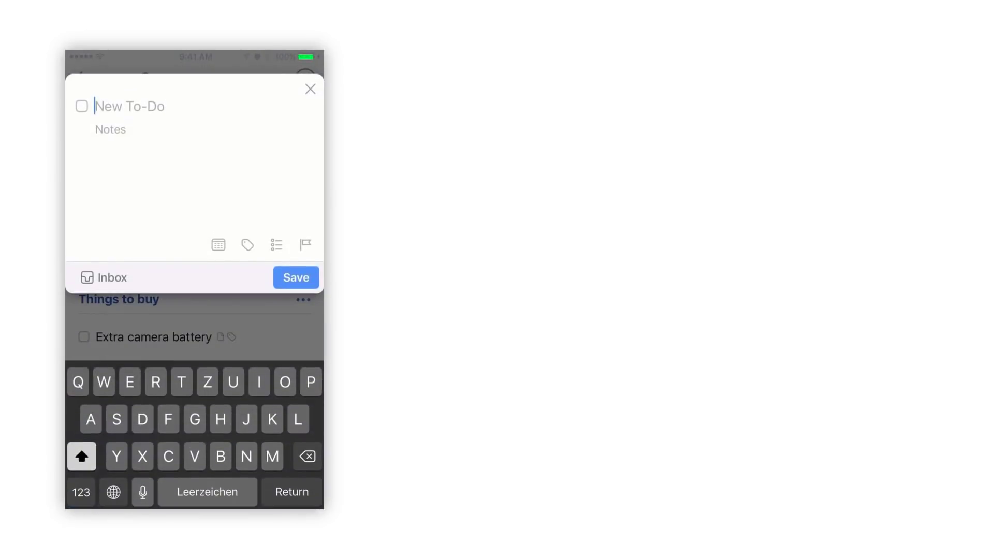
Step: Add a 'Buy suitcase' to-do under Things to buy and a 'Things to do' heading in Vacation in Rome
text(Book dinner table)
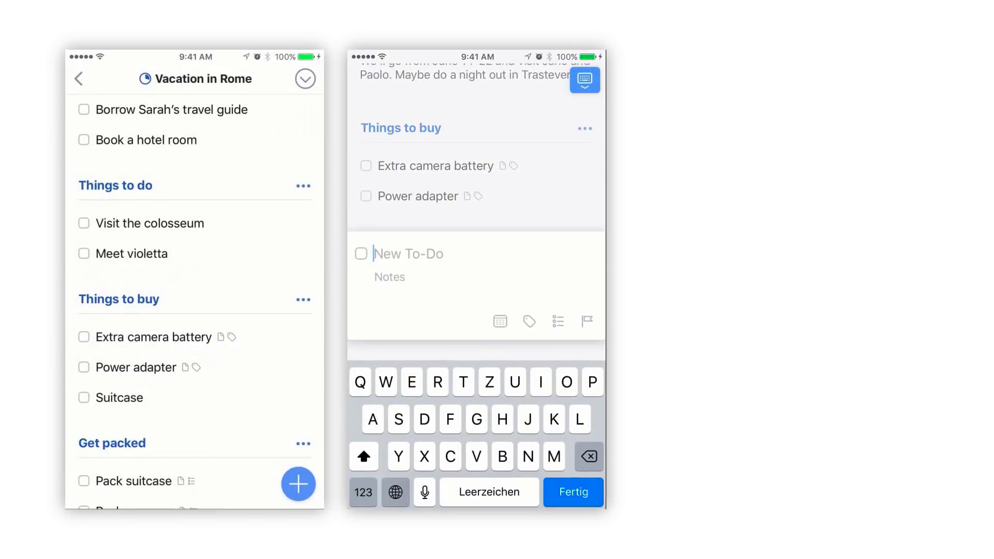
text(Buy suitcase)
key(Return)
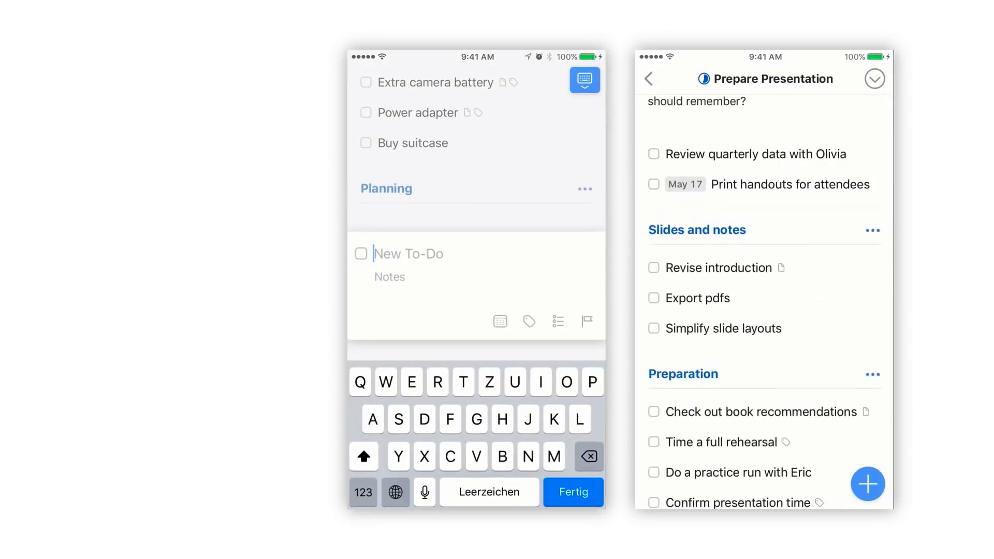
text(Book a hotel room)
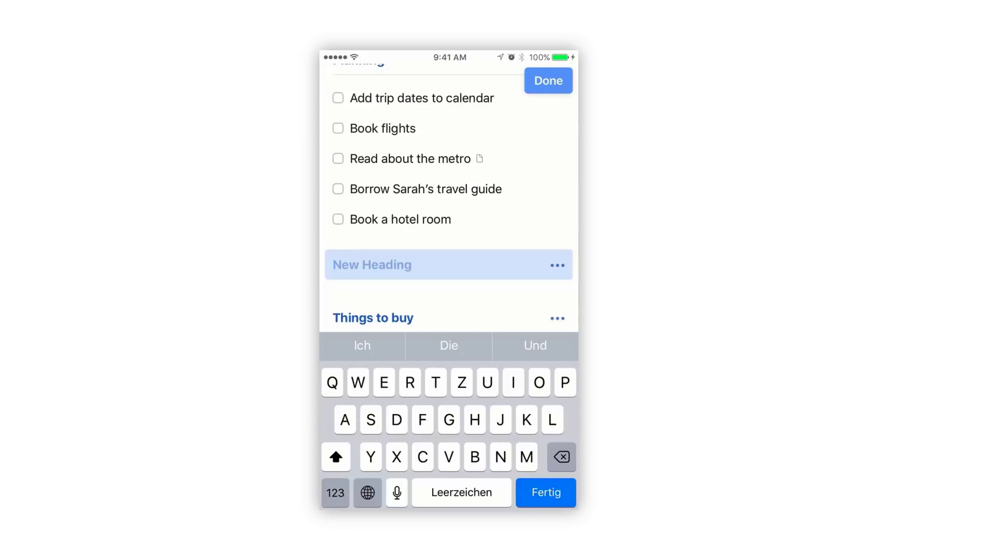
text(Things to d)
key(Return)
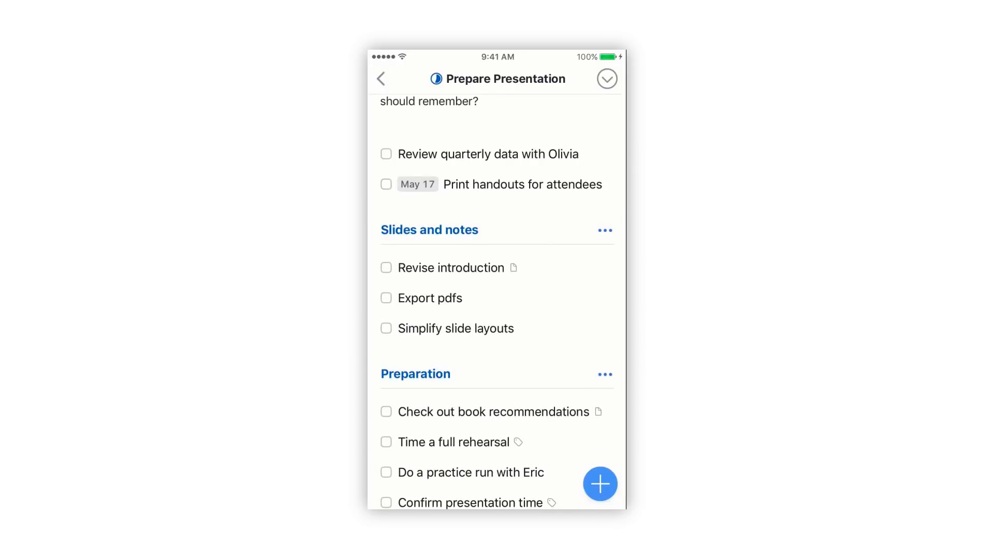
Step: Multi-select the quarterly data review and print handouts to-dos and move them under Slides and notes
drag(608, 154, 608, 184)
drag(487, 171, 487, 280)
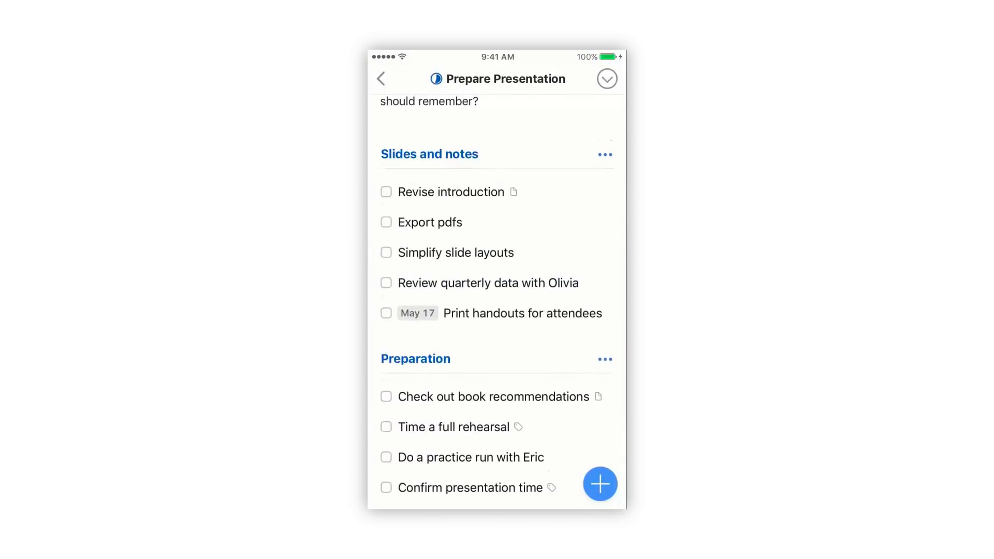
scroll(496, 296, down, 5)
Step: Move all four Preparation to-dos together below the Facilities items
click(617, 151)
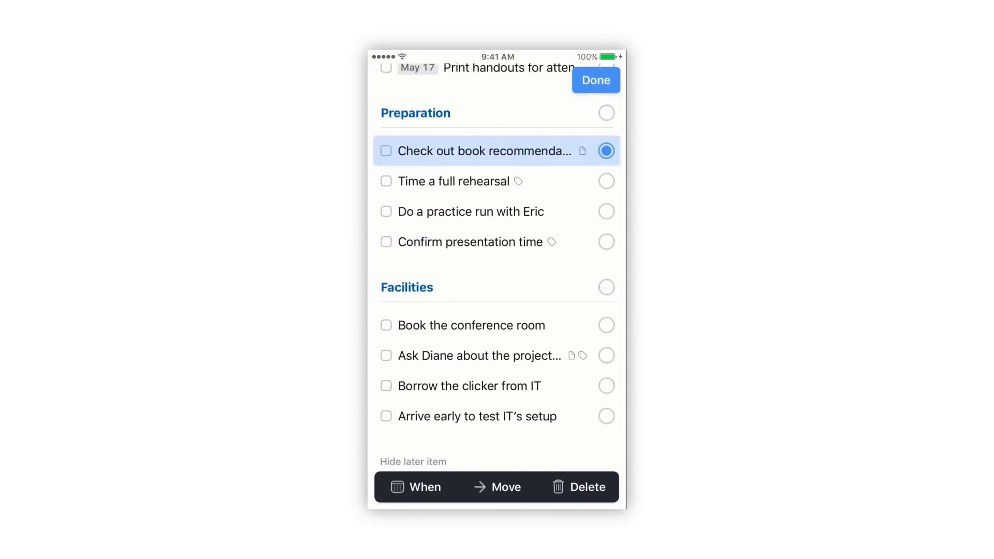
drag(608, 151, 609, 242)
drag(487, 197, 487, 311)
drag(497, 153, 468, 153)
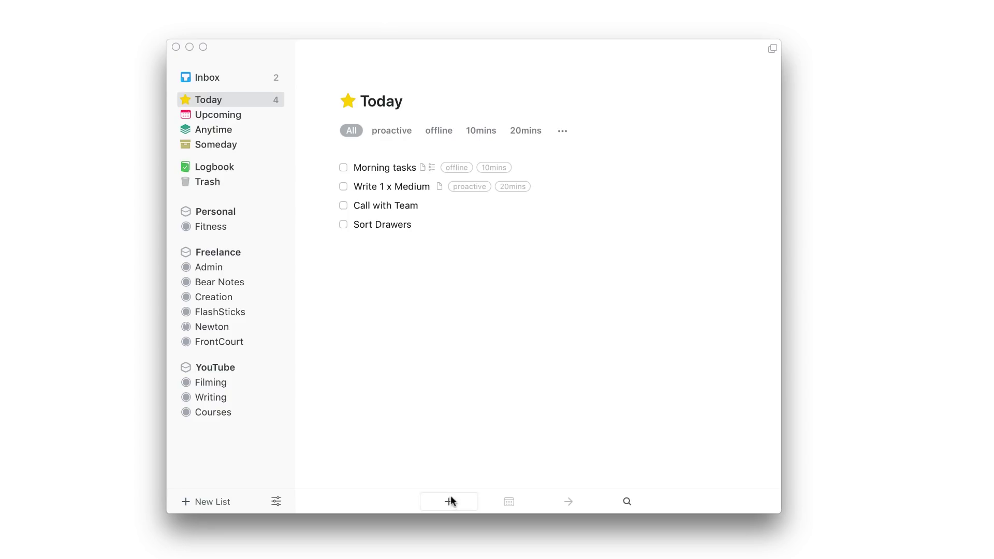
Step: Add 'Discuss House Prices' to This Evening and drag Sort Drawers into This Evening too
click(450, 502)
click(374, 251)
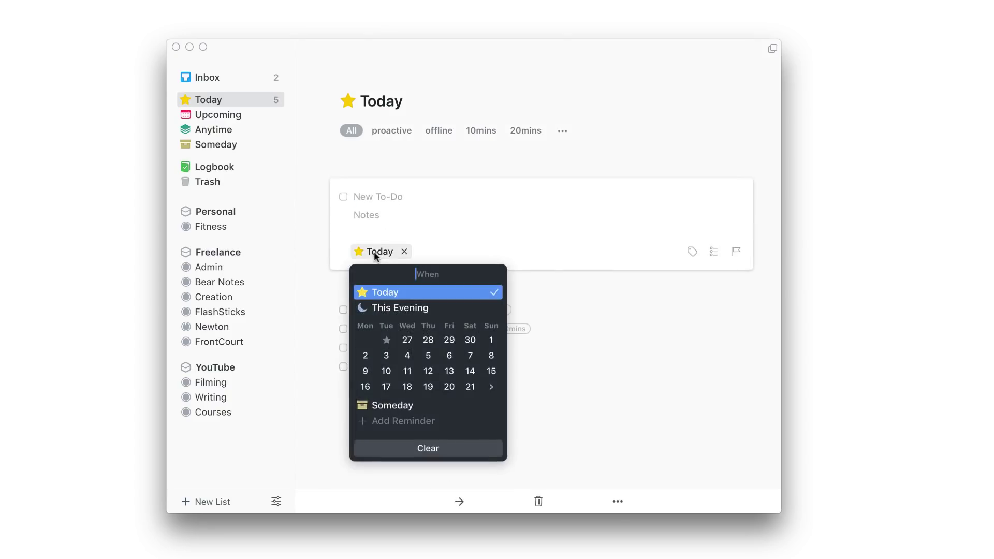
click(388, 306)
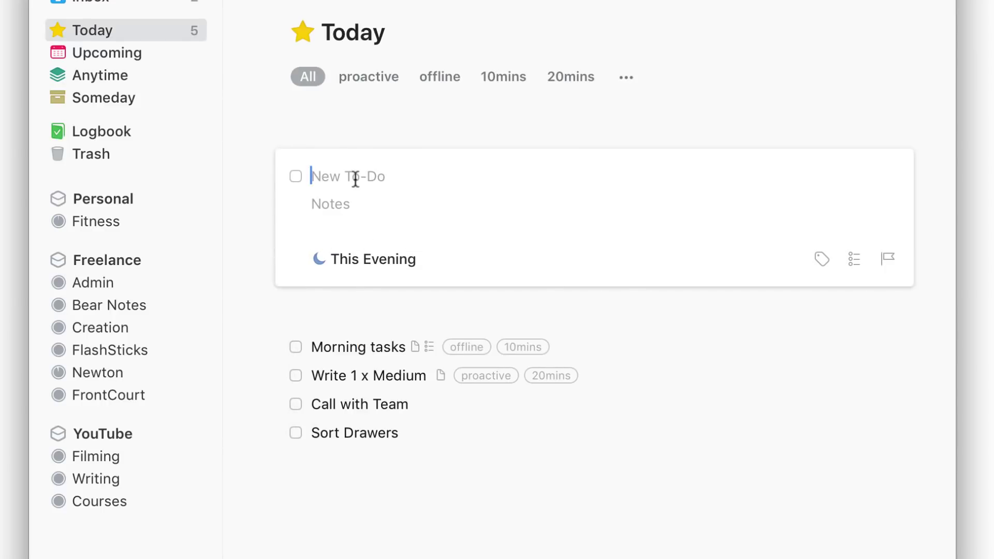
text(Discuss House Prices)
key(Return)
drag(386, 220, 387, 292)
click(420, 399)
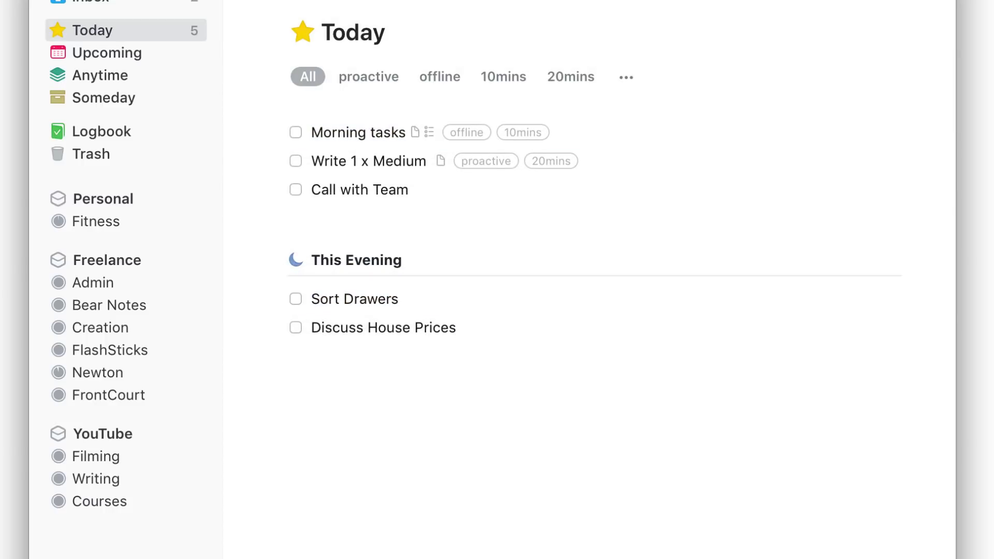
Step: Add a 'Plan Date Night' to-do in Today and move it into This Evening with Cmd+E
key(super+n)
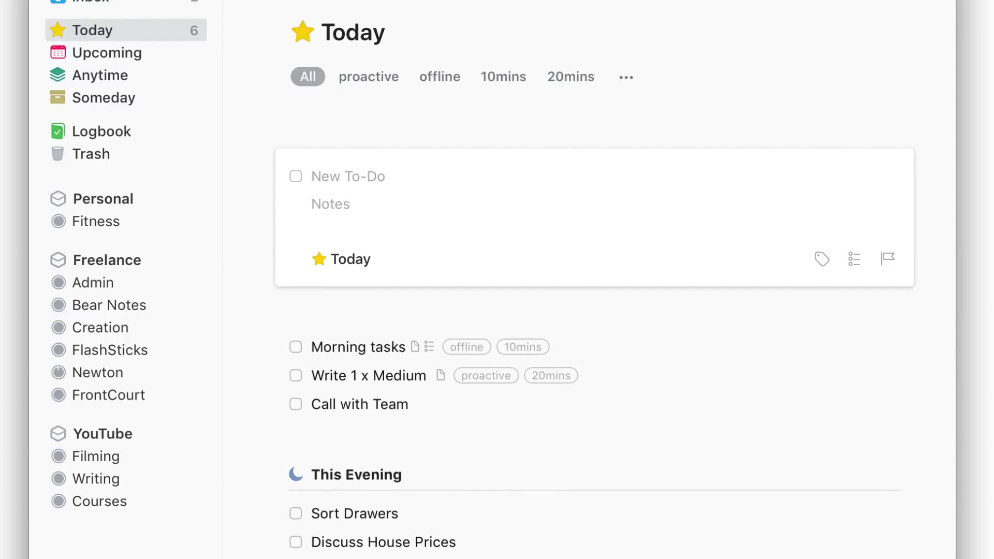
text(Plan Date)
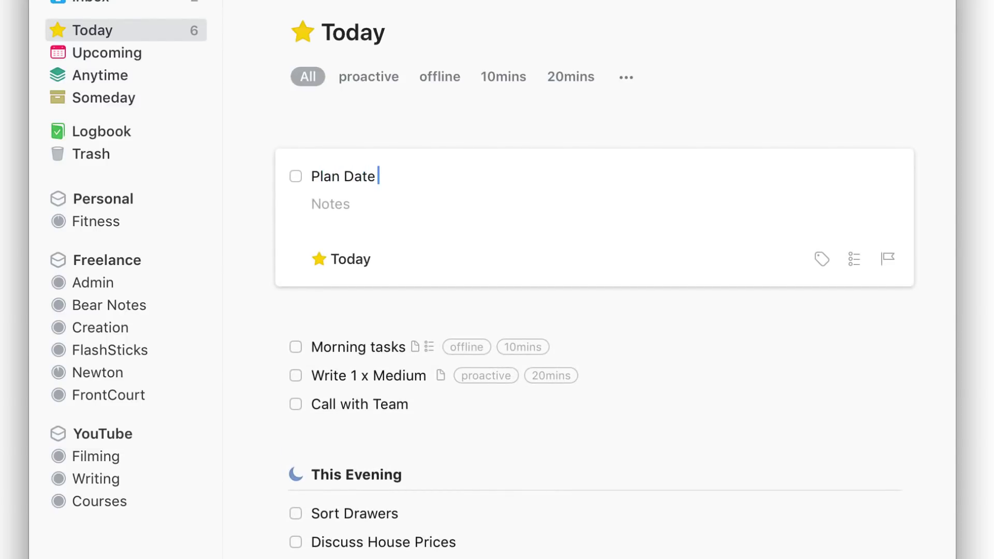
text( Night)
key(Return)
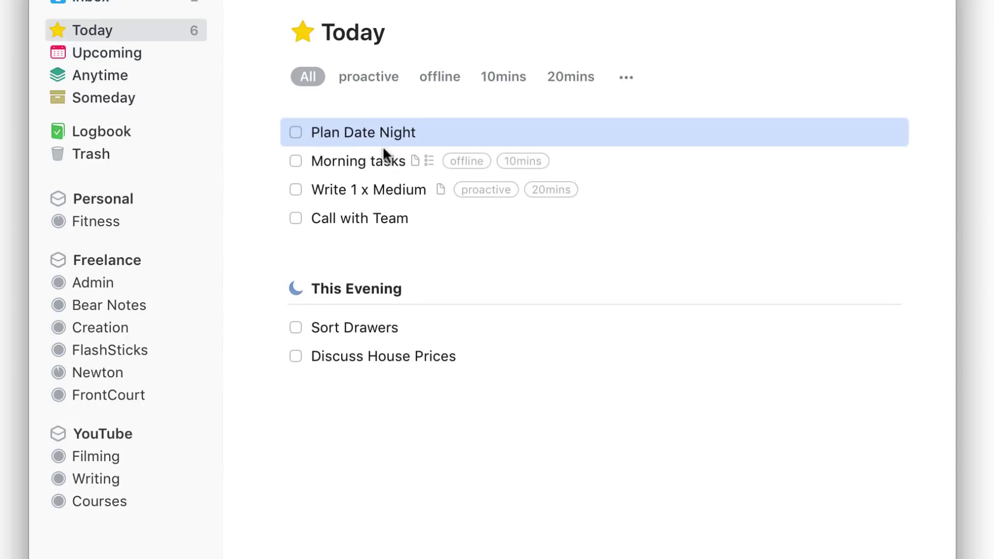
key(super+e)
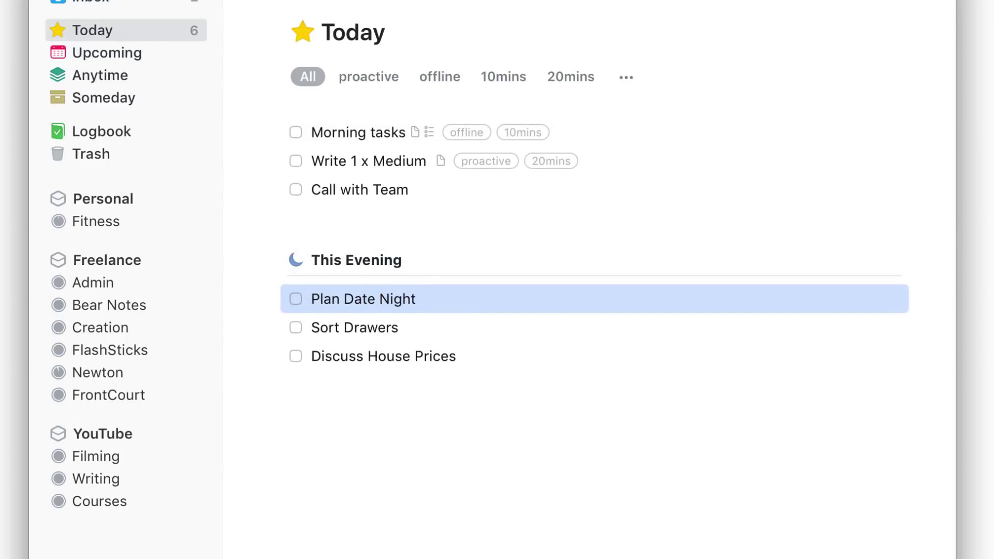
key(Escape)
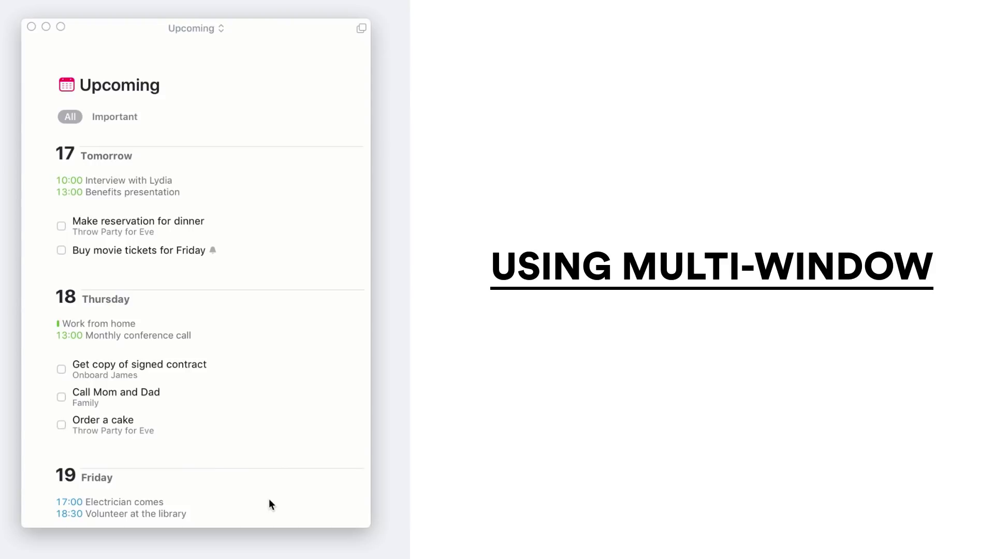
scroll(268, 504, down, 8)
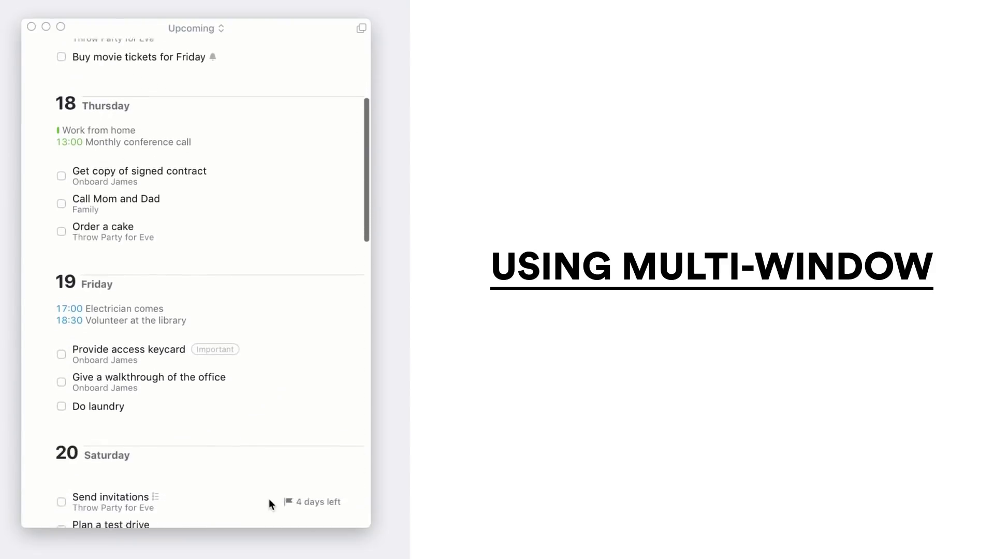
scroll(269, 502, down, 5)
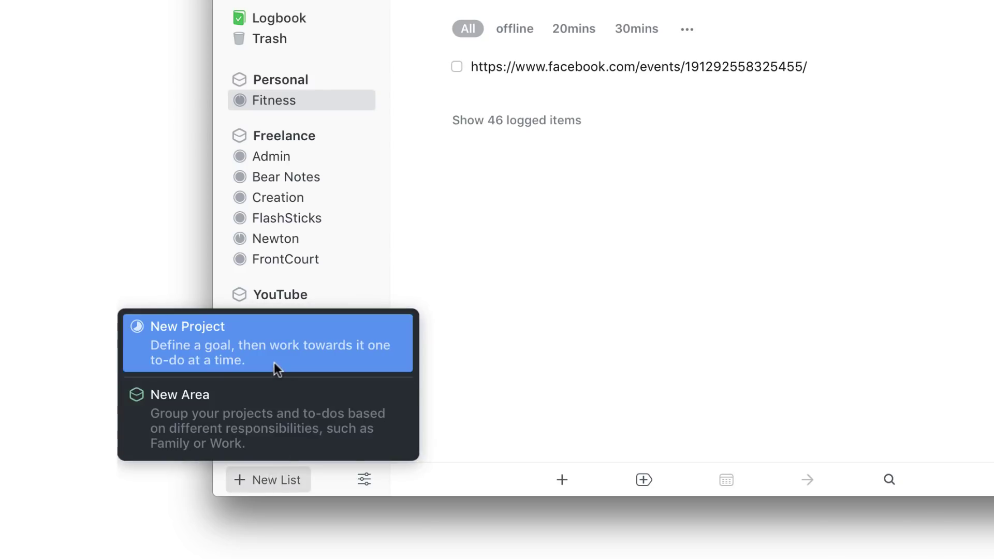
Step: Create a Wedding project under Personal with a 12 Jul deadline
click(340, 369)
text(Wedding)
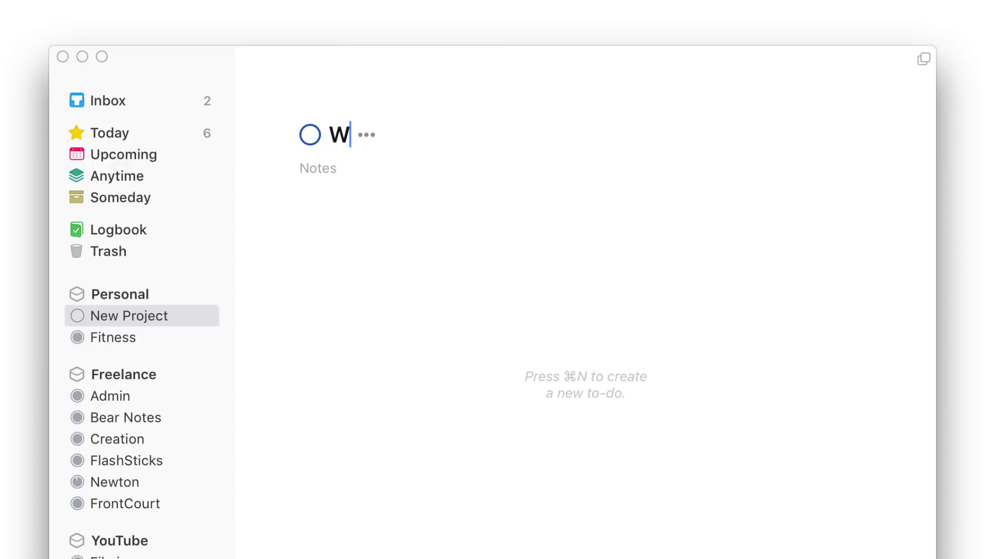
click(435, 133)
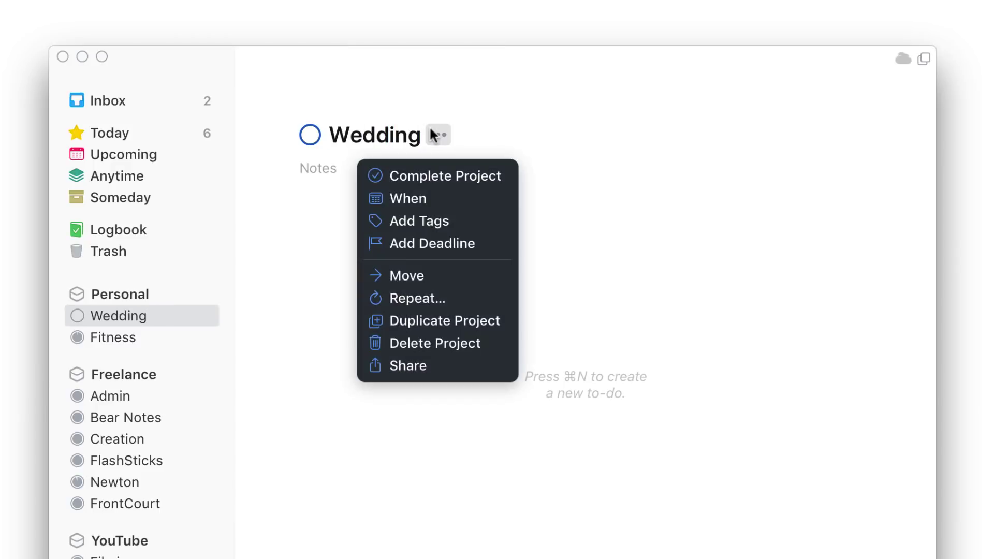
click(427, 242)
click(409, 281)
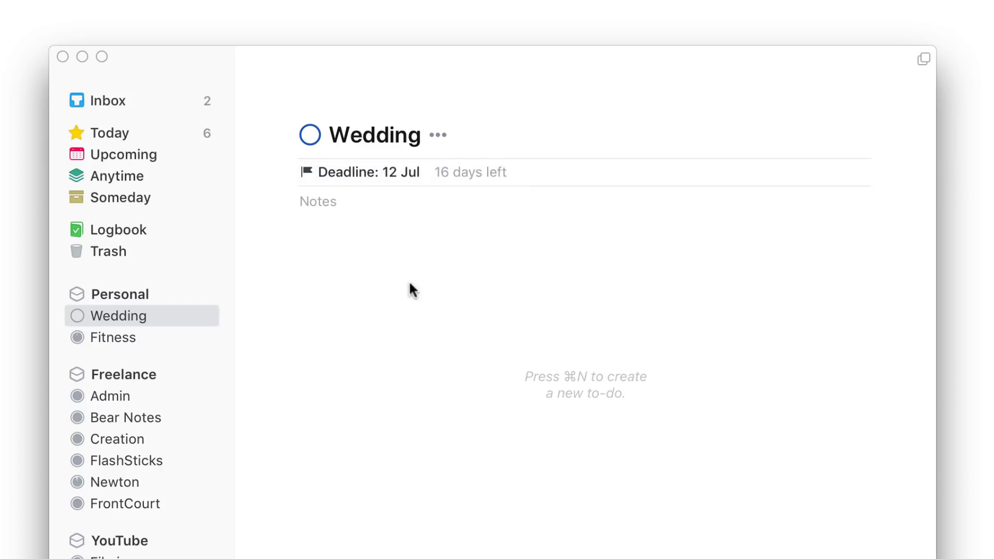
click(414, 178)
click(625, 342)
Step: Set the Wedding project's start date to 21 Jul, then clear it again
click(438, 135)
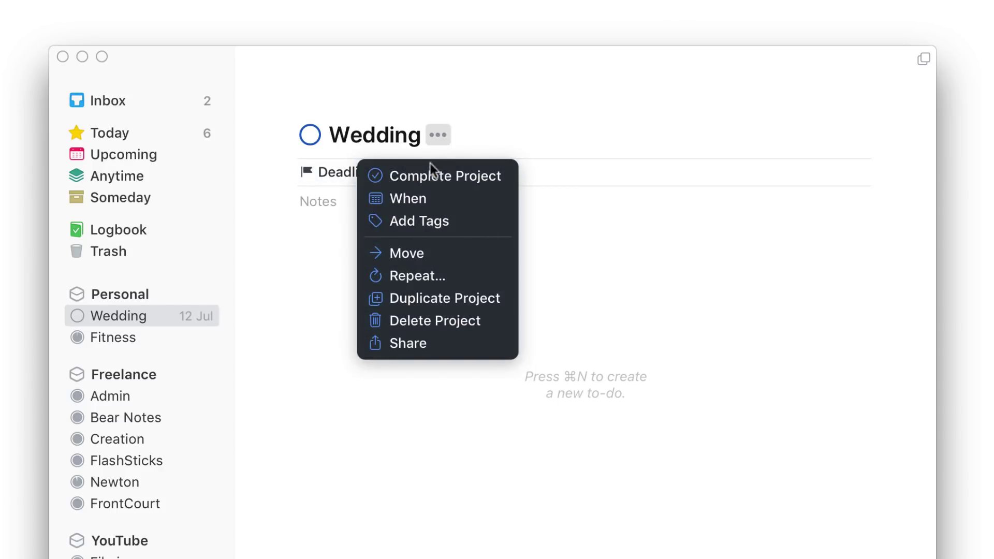
click(451, 200)
click(497, 336)
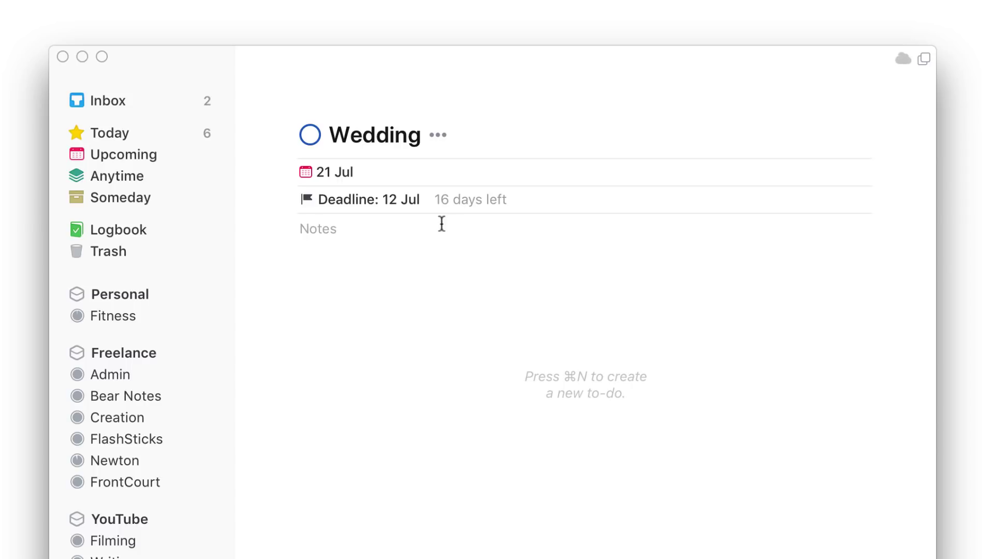
click(370, 172)
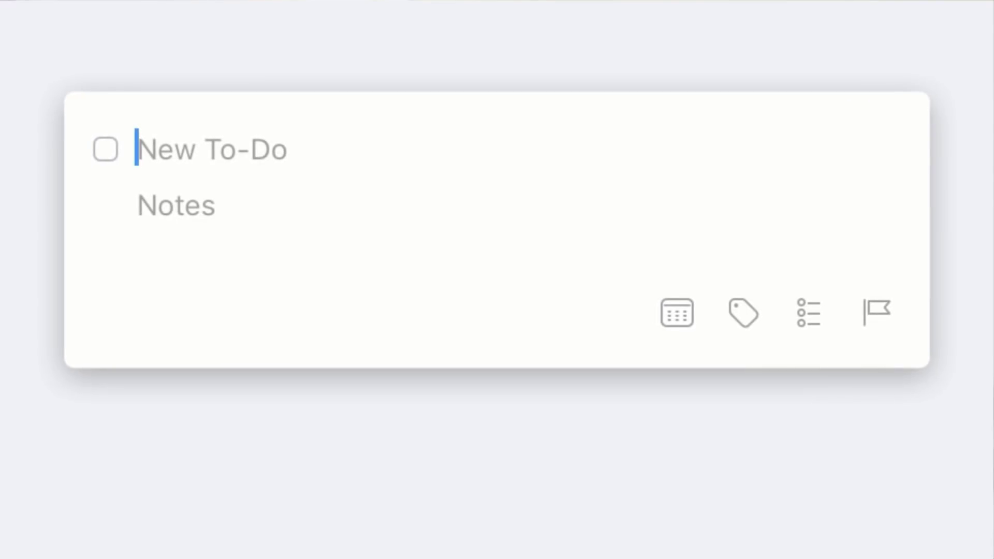
Step: Title the to-do 'Book hotels' with a note about central hotels with Wifi near a subway station
text(Book hotels)
key(Return)
text(Make sure they are central, have Wifi,)
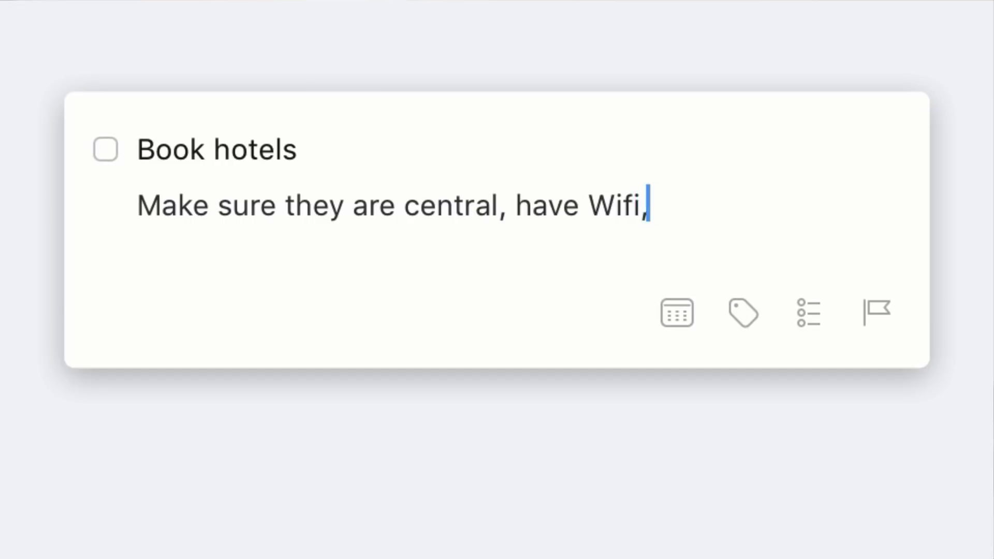
text( and are close to a subway station.)
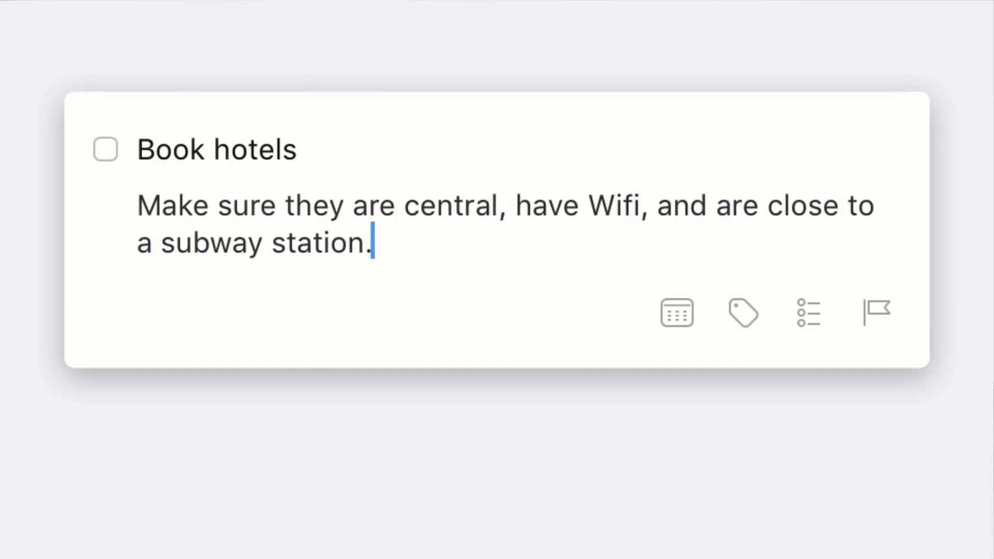
Step: Add checklist items 'London from June 3', 'Paris from June 10' and 'Berlin from June 17'
key(Tab)
key(Tab)
key(Tab)
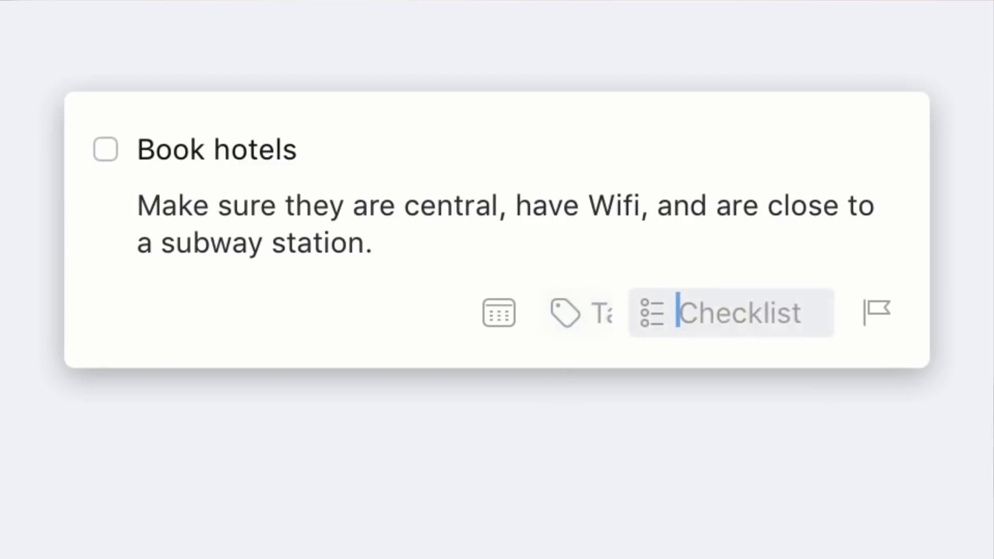
text(Londo)
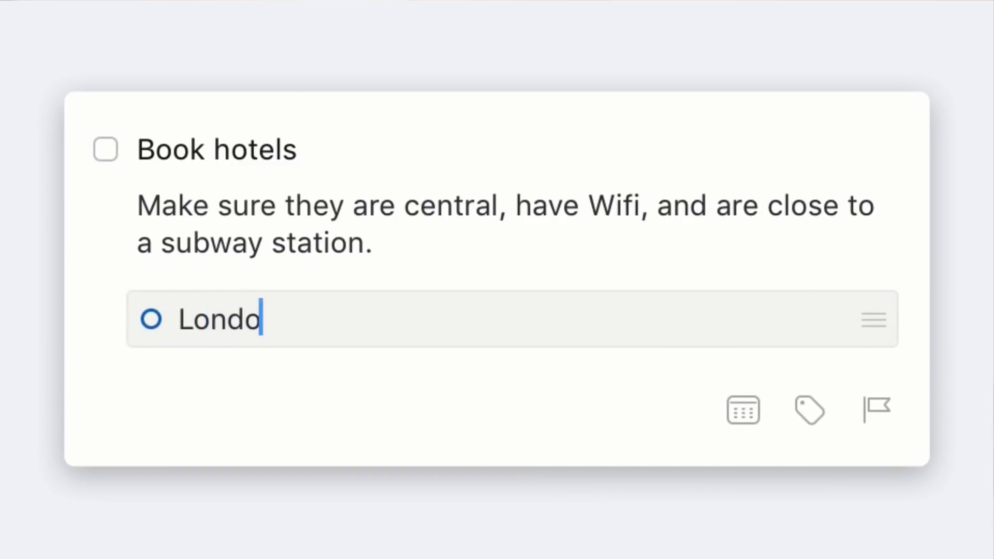
text(n from June 3)
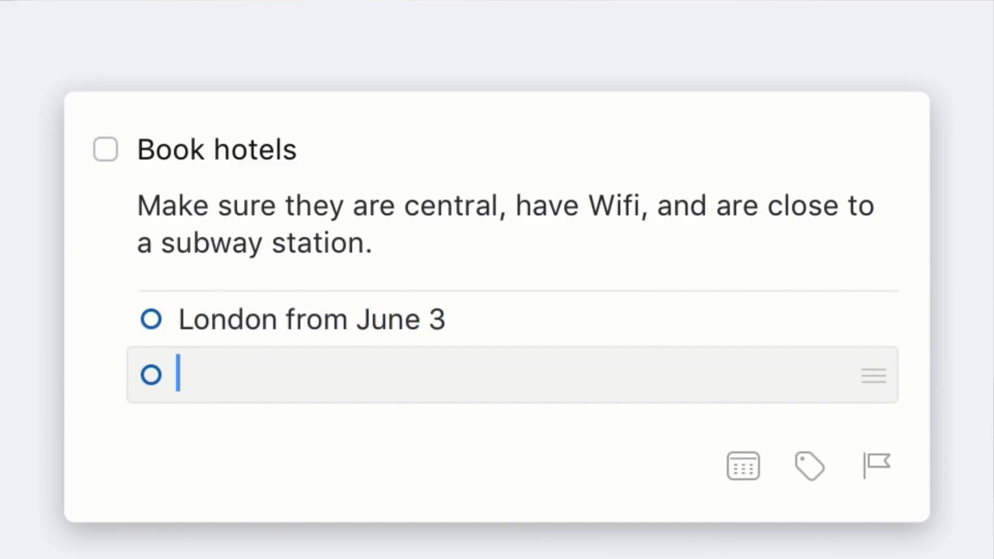
text(Paris from June 10)
key(Return)
text(Berlin )
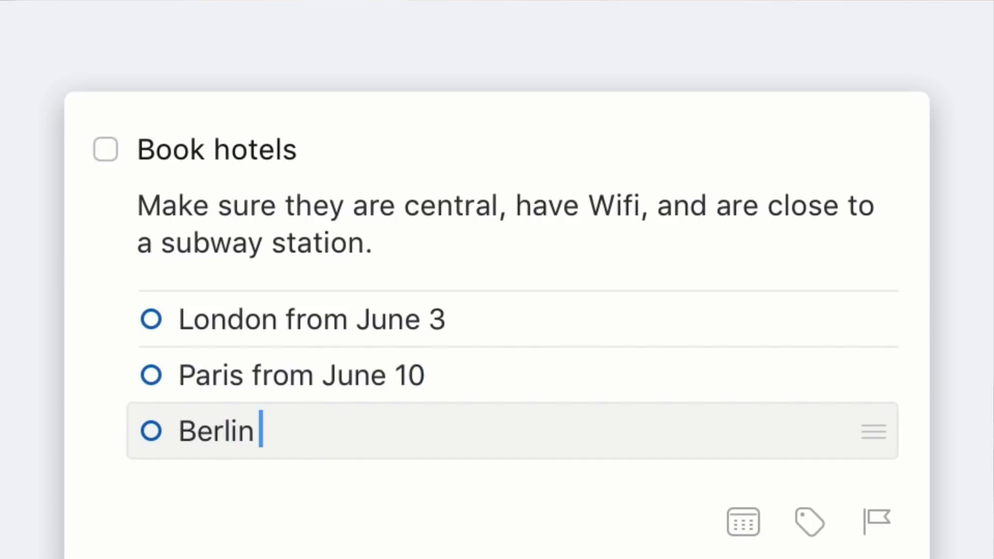
text(from June 17)
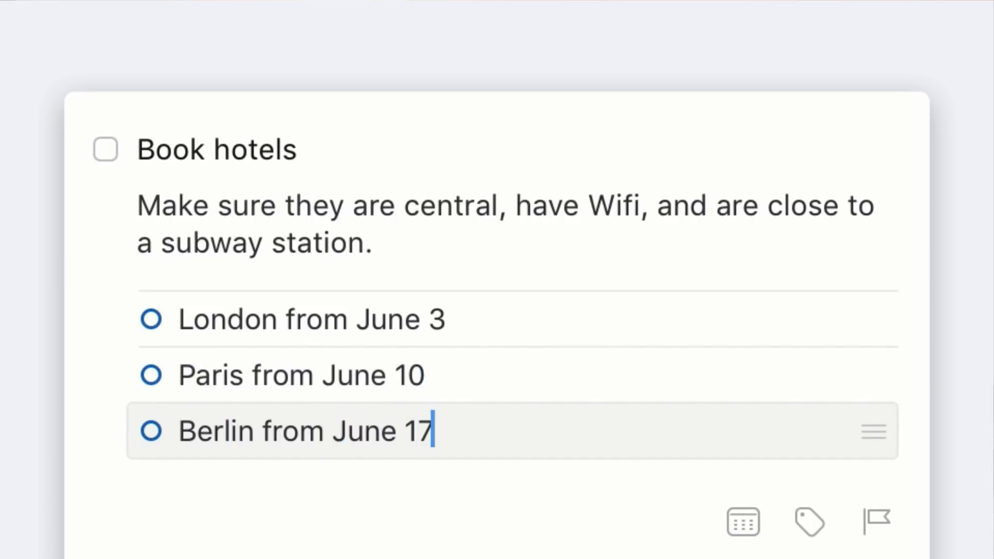
key(super+s)
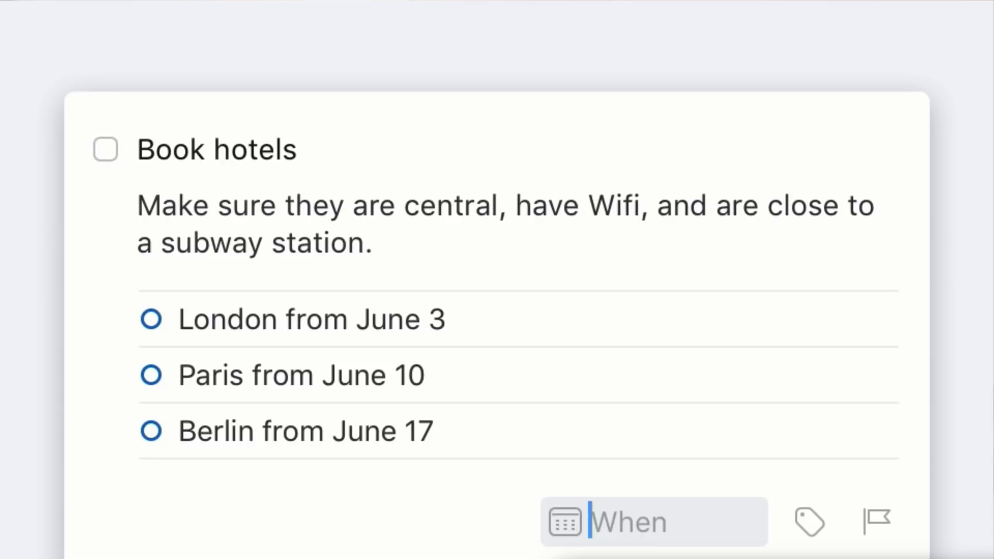
Step: Schedule Book hotels for Today with Cmd+T
key(super+t)
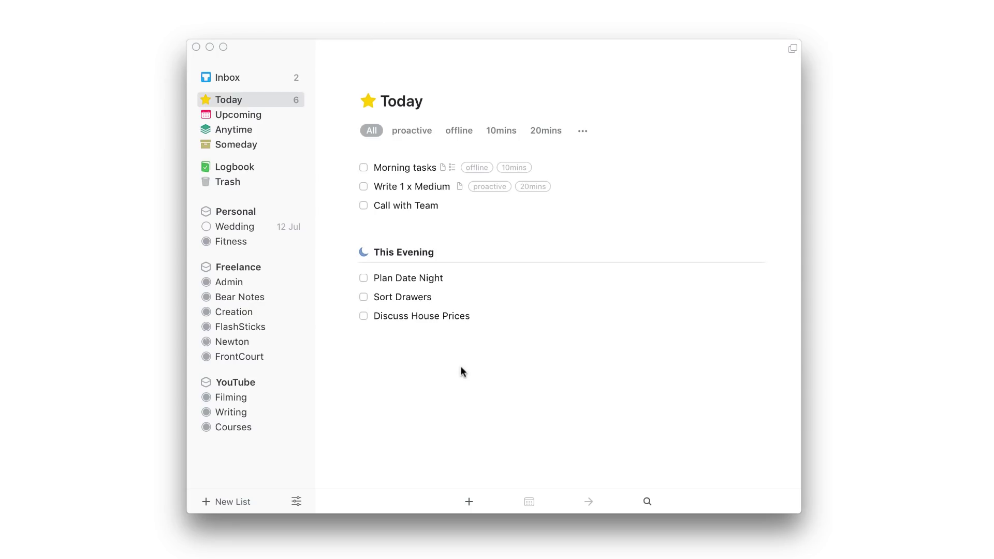
Step: Quick-enter a 'New Task' to-do into the Inbox and view the Inbox
key(ctrl+space)
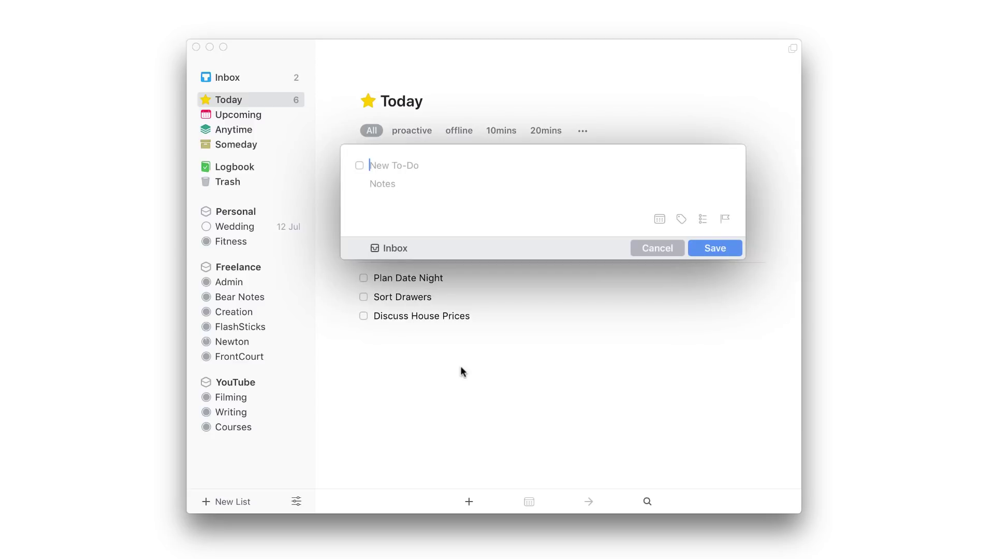
text(New Tassk)
key(BackSpace)
key(BackSpace)
text(ks)
key(BackSpace)
key(Return)
key(super+1)
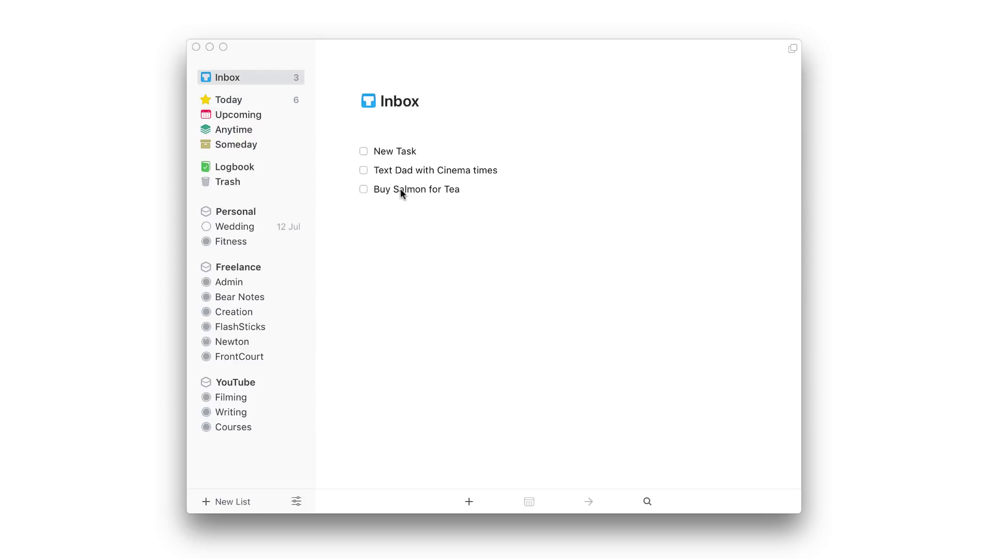
Step: Quick-enter 'This will appear at the TOP not the BOTTOM' into the Inbox
key(ctrl+space)
text(T)
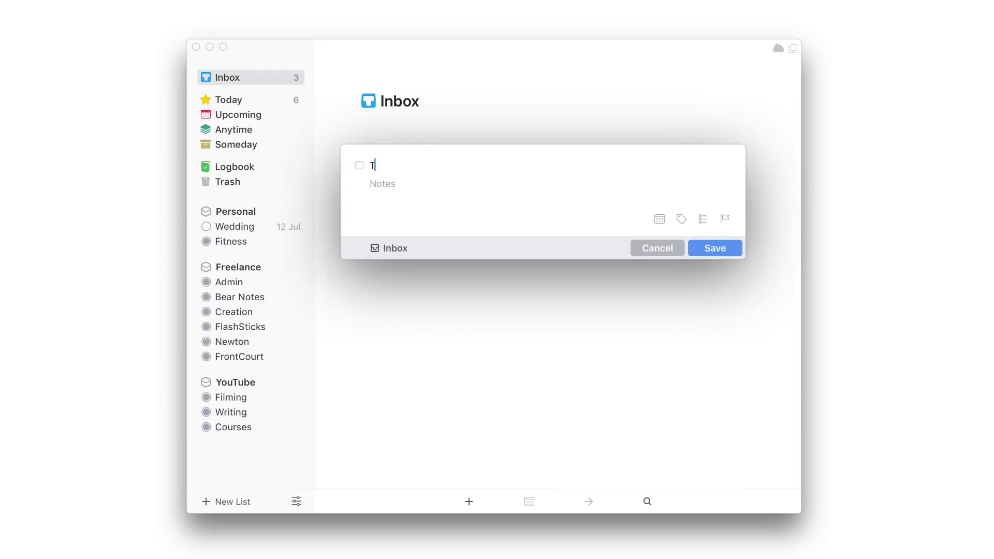
text(his will appear at the TOP not the BO)
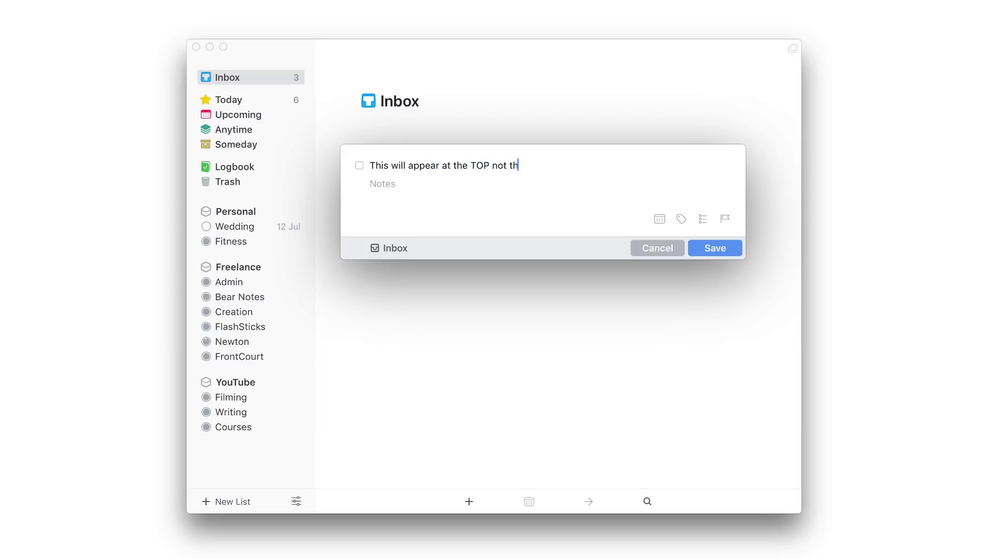
text(TTOM)
key(Return)
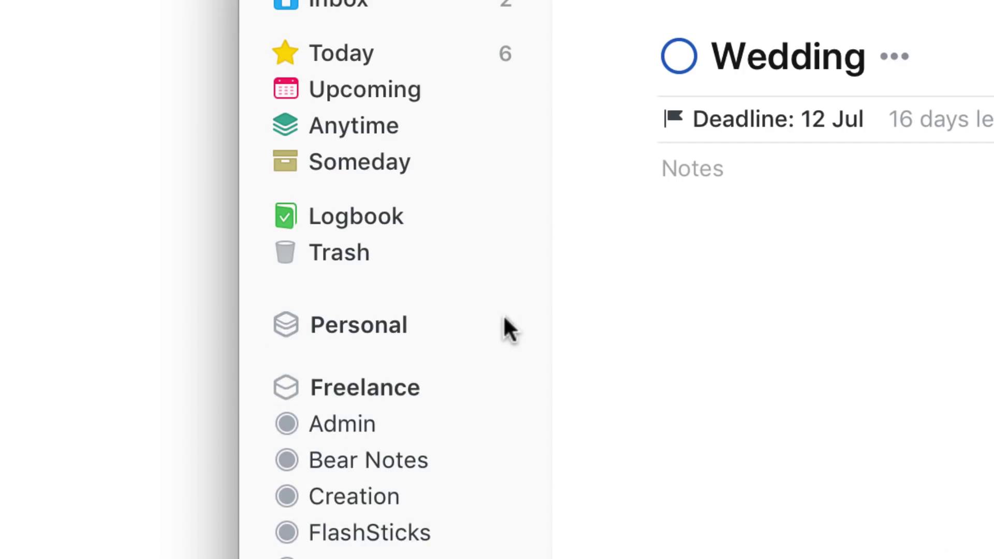
Step: Expand the Personal area in the sidebar to reveal the Wedding and Fitness projects
click(505, 320)
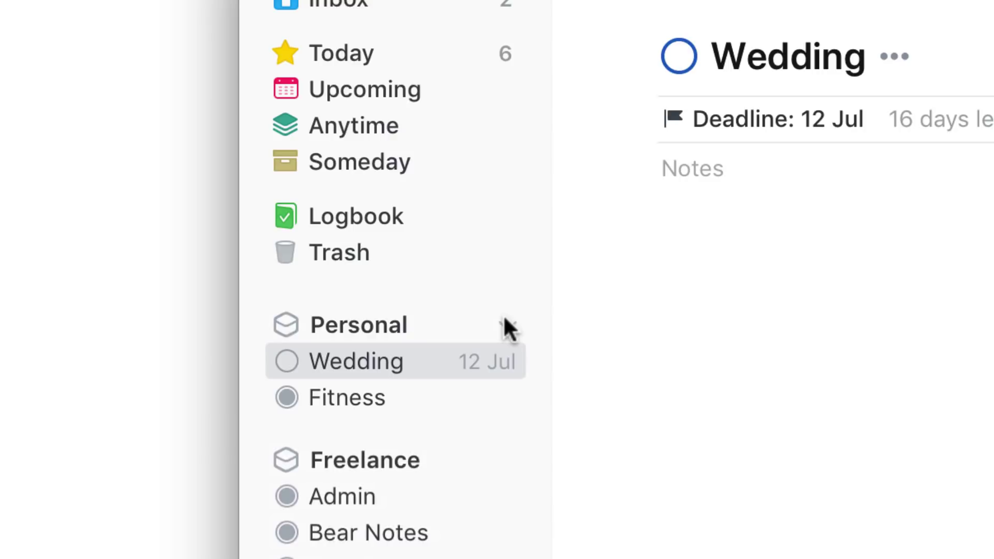